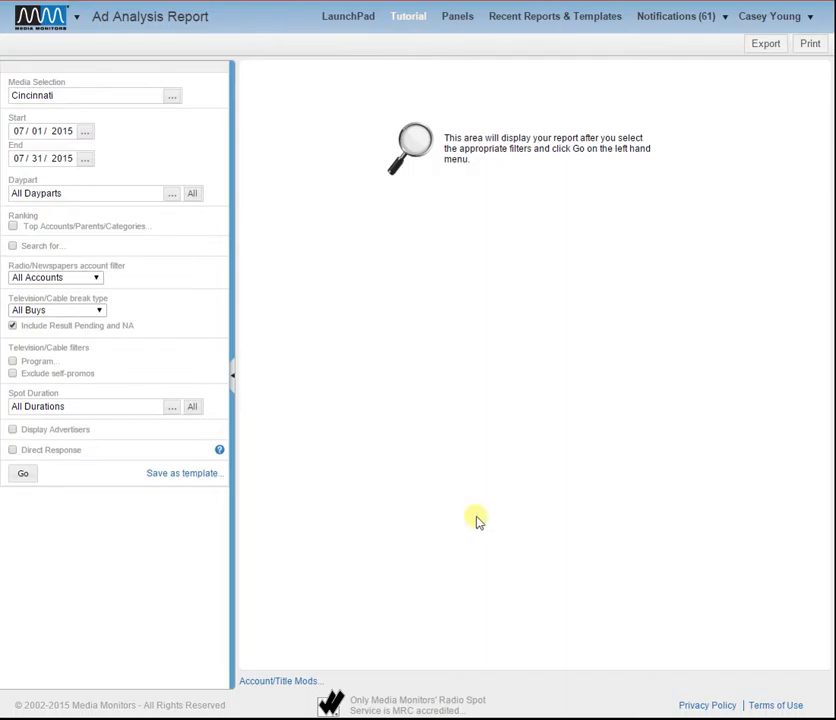
# Enable searching by ad panel, choose the Coca Cola Products panel, and run the Cincinnati report.
pyautogui.click(13, 247)
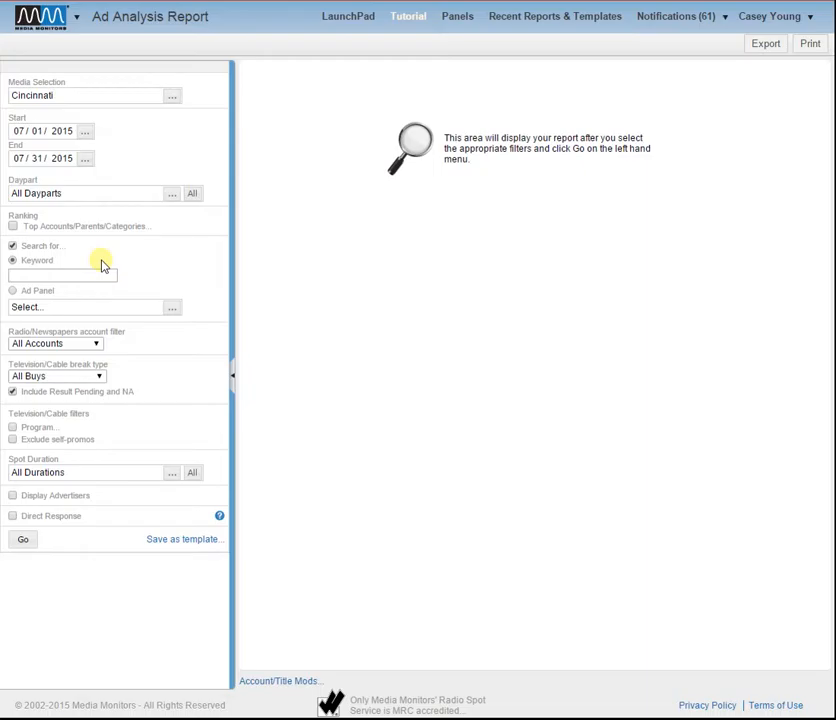
pyautogui.click(13, 291)
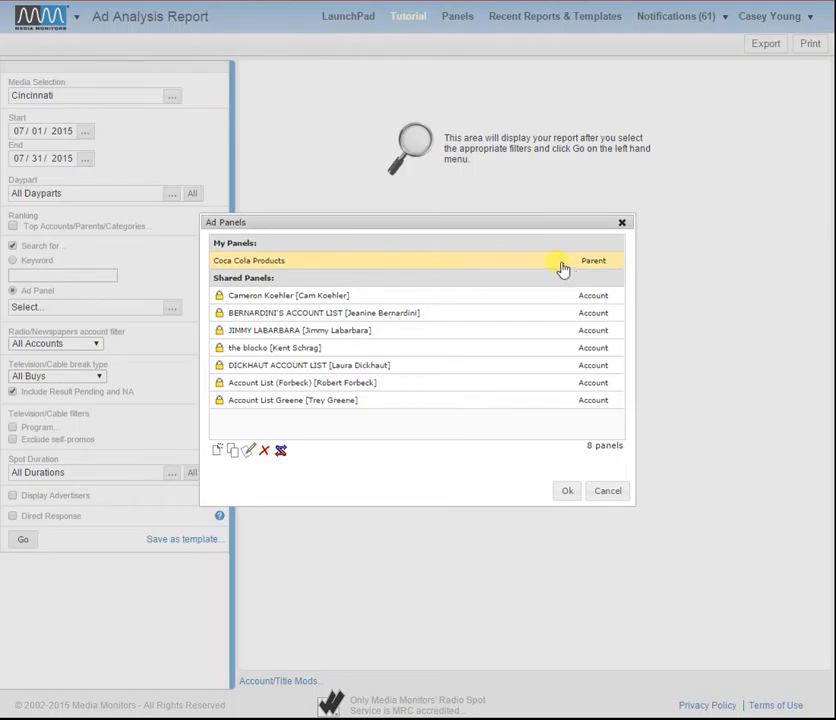
pyautogui.click(565, 491)
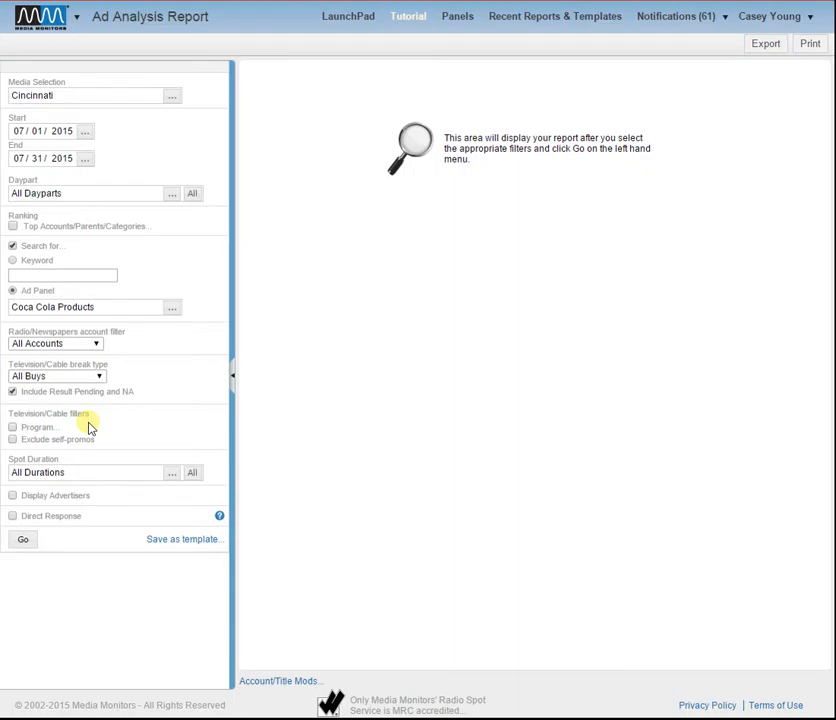
pyautogui.click(23, 540)
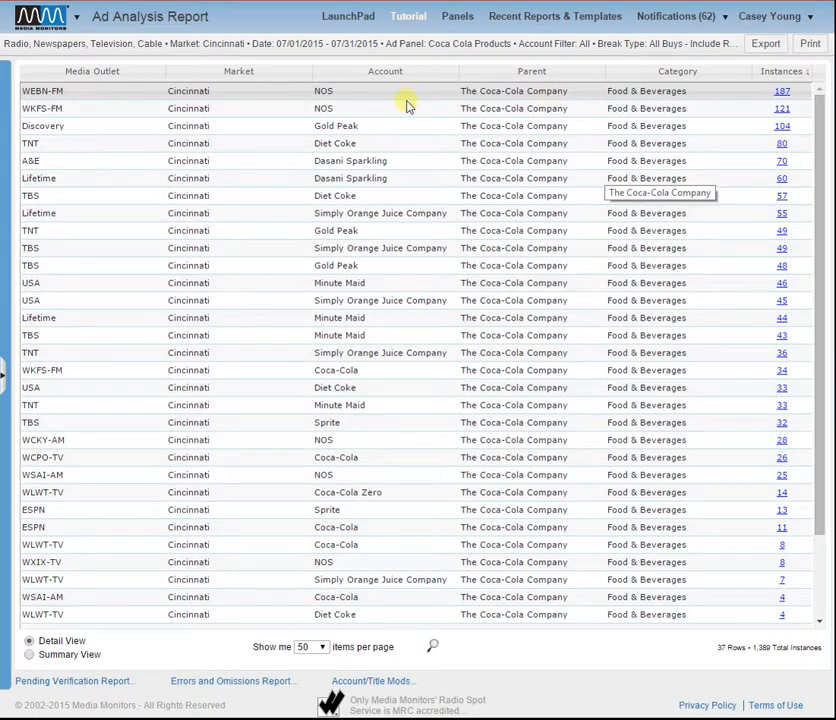
# Create a new ad panel of type Parent named "Ad Panel Tutorial" from the report's ad panel filter.
pyautogui.click(12, 195)
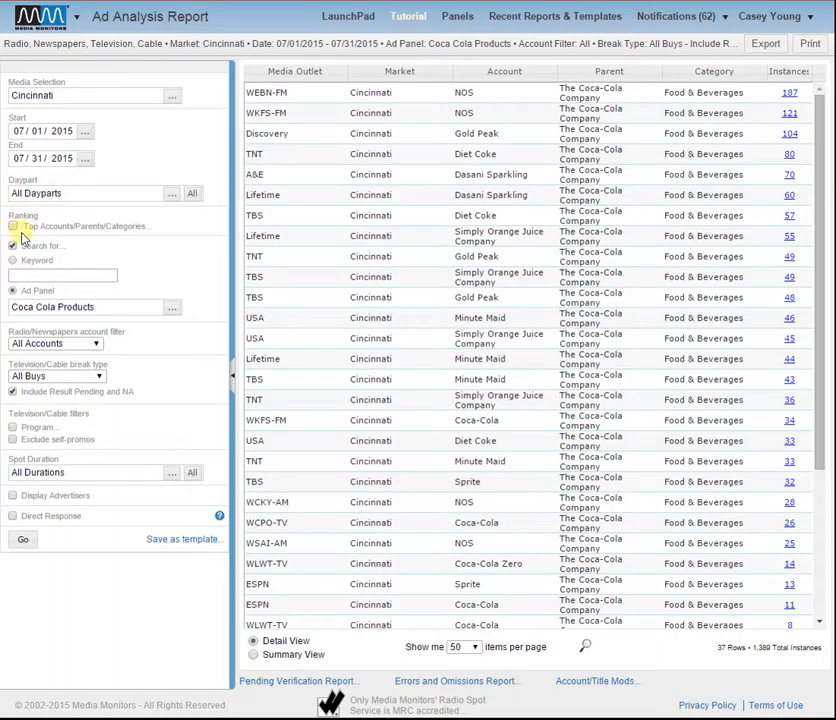
pyautogui.click(171, 308)
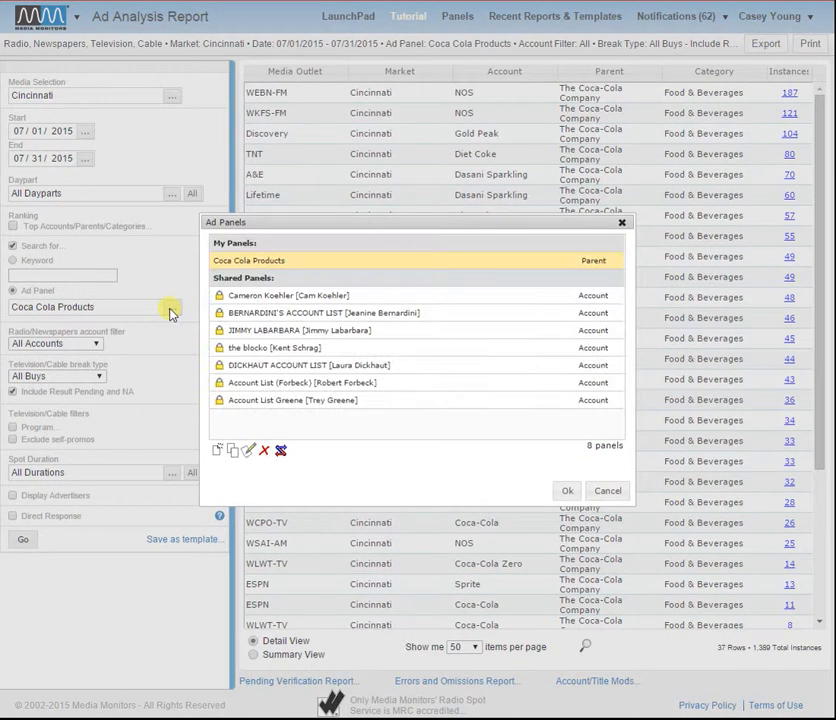
pyautogui.click(218, 452)
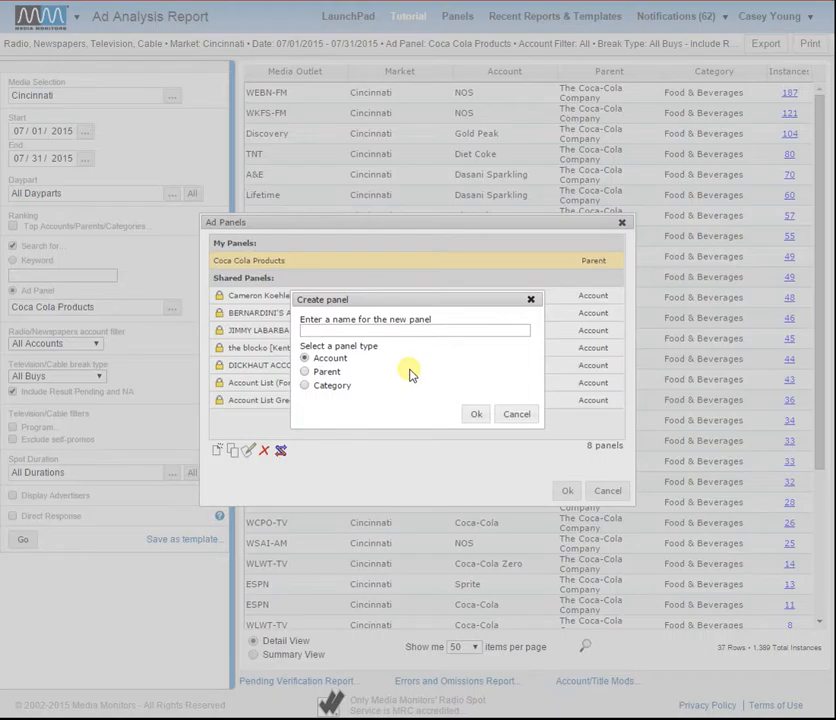
pyautogui.click(334, 373)
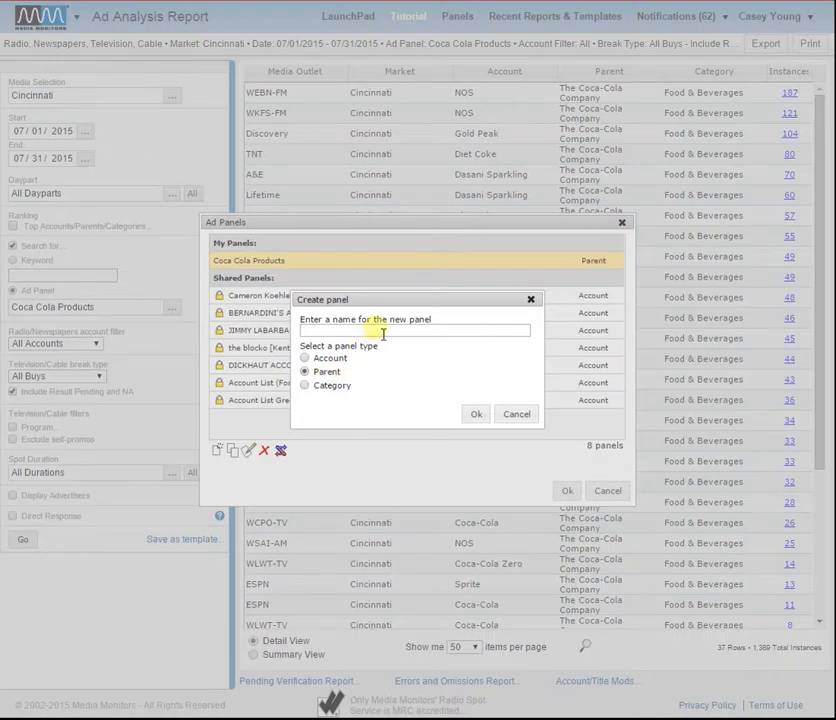
pyautogui.write('Ad Panel Tutorial')
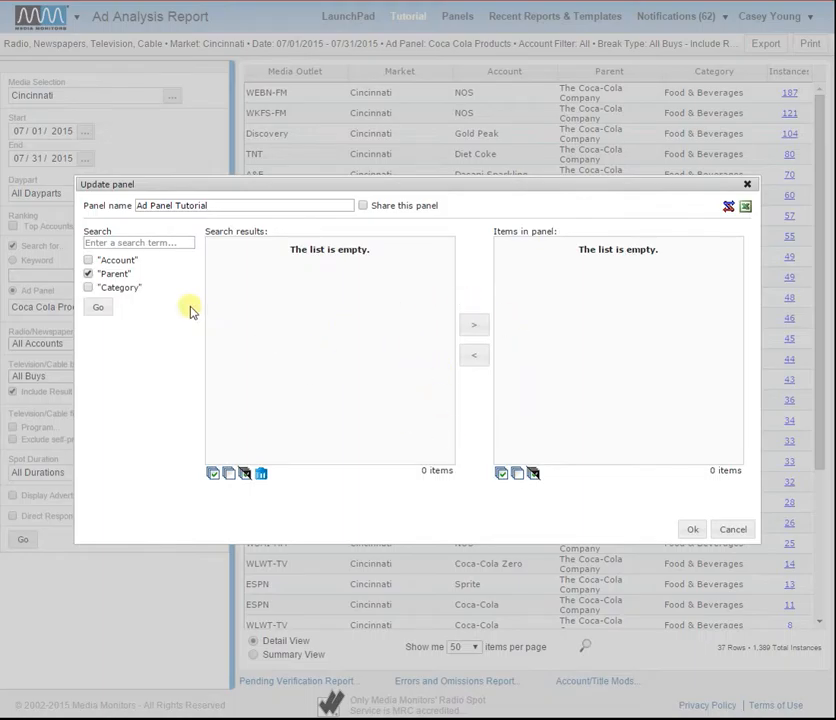
# Search the parents for "pepsi" and add Pepsi Beverages Company and Pepsi Lipton Intl to the panel.
pyautogui.click(179, 250)
pyautogui.write('pepsi')
pyautogui.click(111, 309)
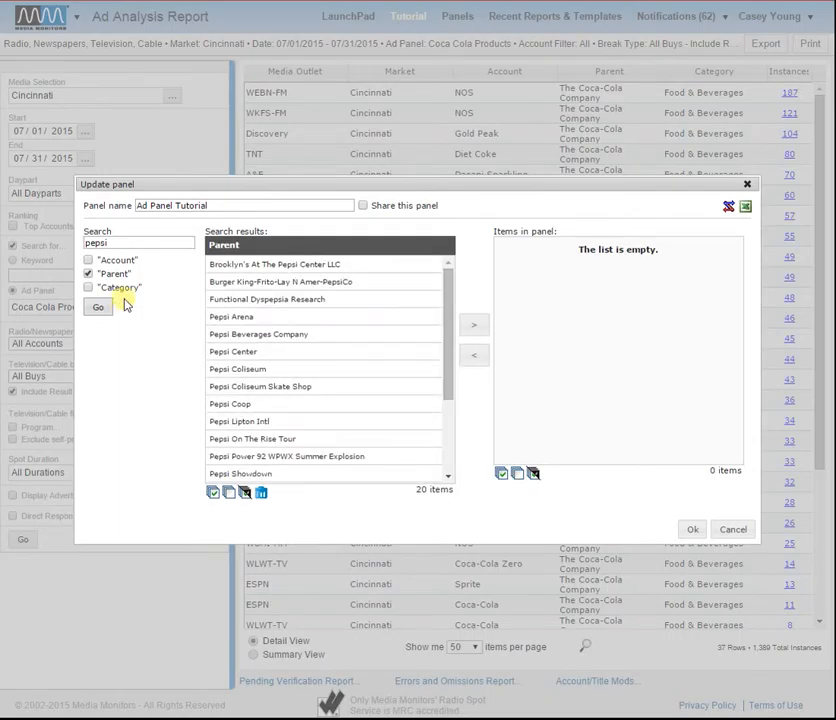
pyautogui.moveTo(449, 285)
pyautogui.mouseDown()
pyautogui.moveTo(450, 373)
pyautogui.moveTo(451, 277)
pyautogui.mouseUp()
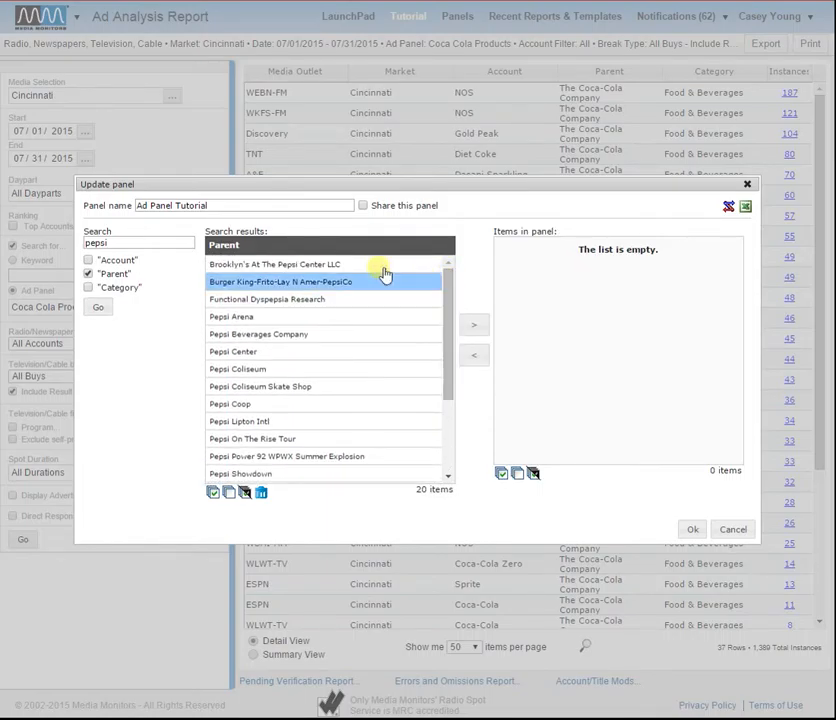
pyautogui.doubleClick(299, 334)
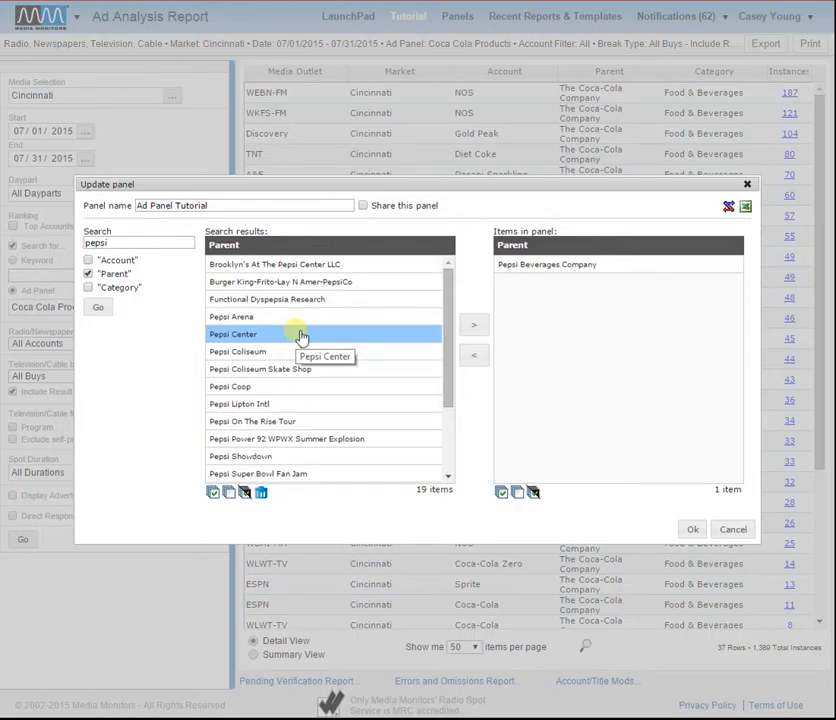
pyautogui.doubleClick(285, 405)
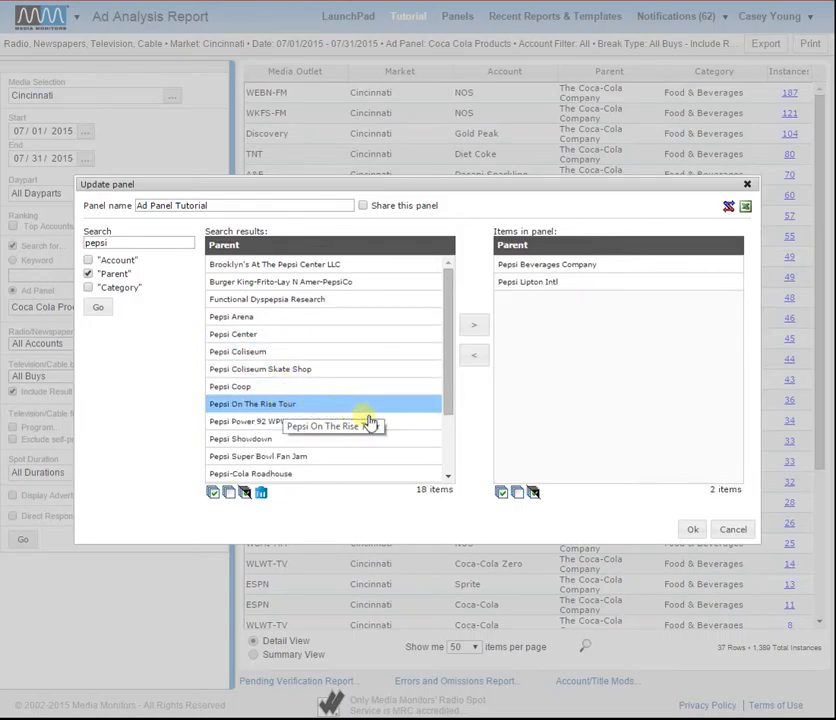
# Add PepsiAmericas Inc, PepsiCo Inc, PepsiCo-Dr Pepper, PepsiCo-Unilever and The Pepsi Bottling Group Inc to the panel.
pyautogui.moveTo(450, 371); pyautogui.dragTo(443, 459)
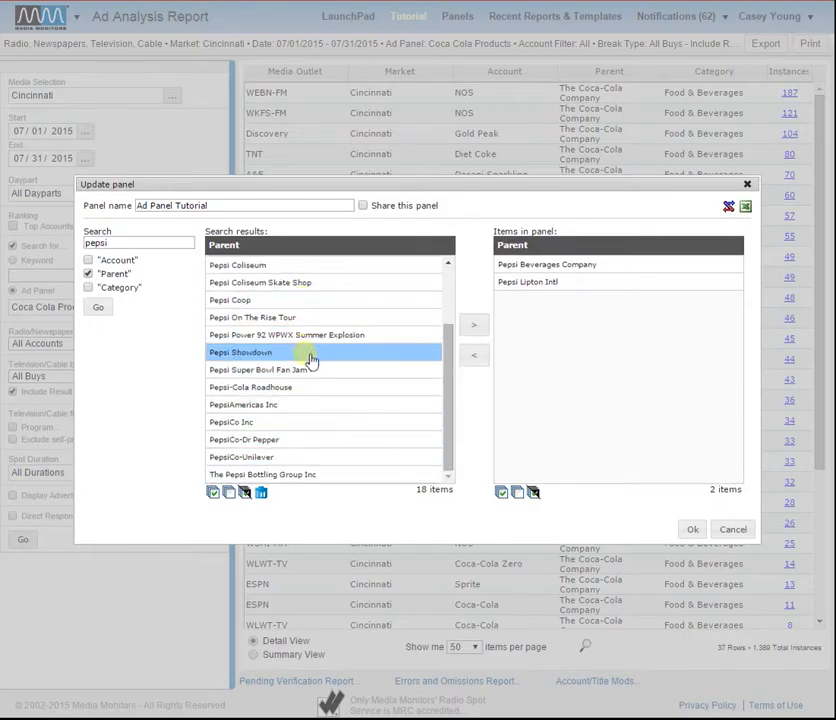
pyautogui.doubleClick(301, 405)
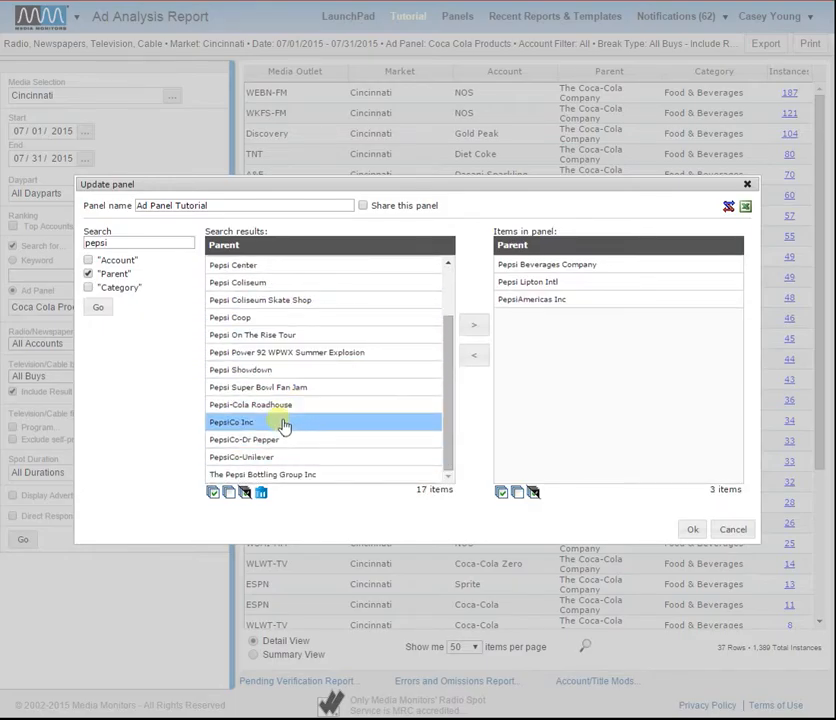
pyautogui.doubleClick(283, 424)
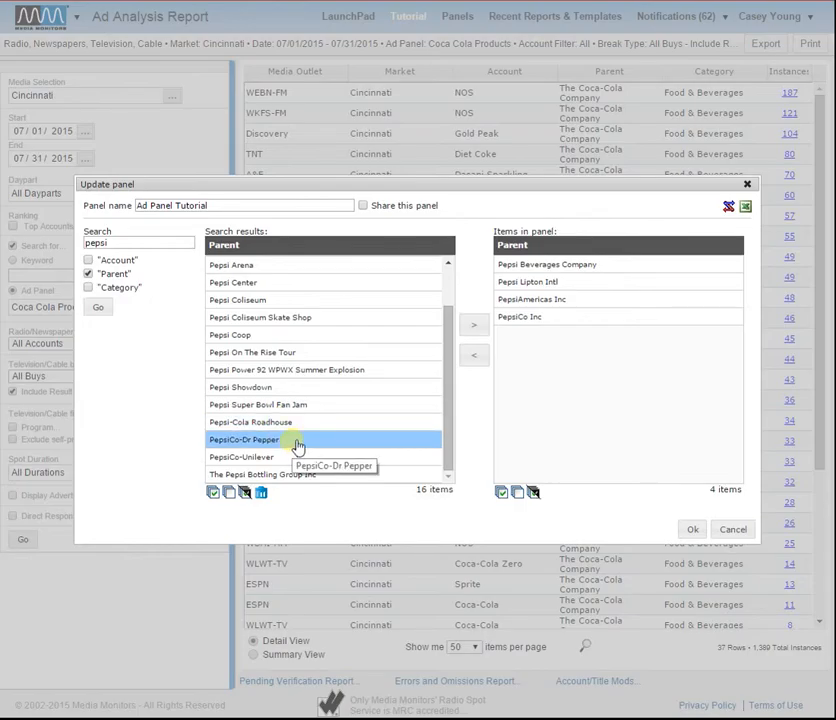
pyautogui.doubleClick(297, 442)
pyautogui.doubleClick(300, 458)
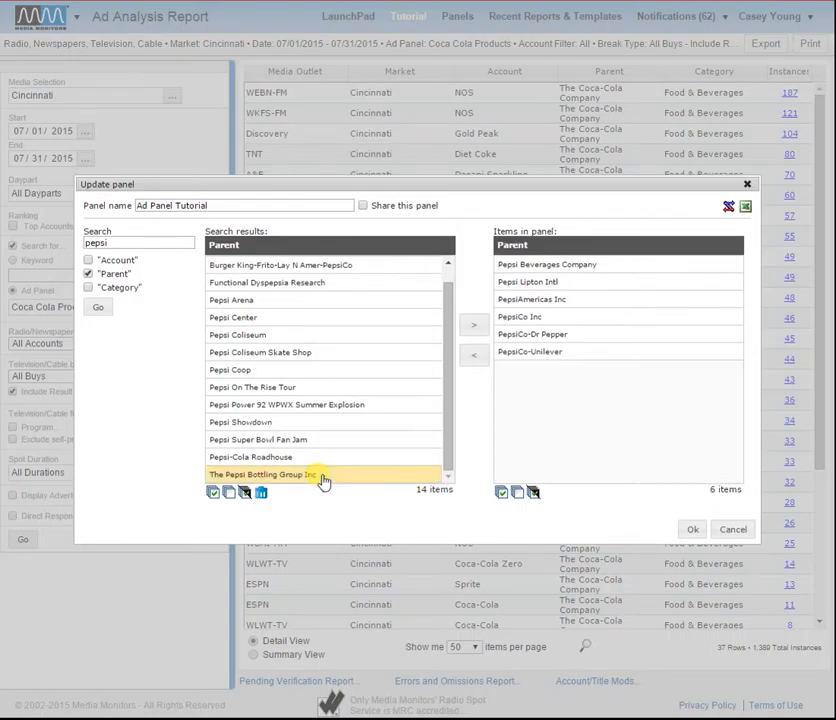
pyautogui.doubleClick(321, 476)
# Search the parents for "buffalo wild" and add Buffalo Wild Wings Inc to the panel.
pyautogui.moveTo(123, 243); pyautogui.dragTo(83, 248)
pyautogui.write('bu')
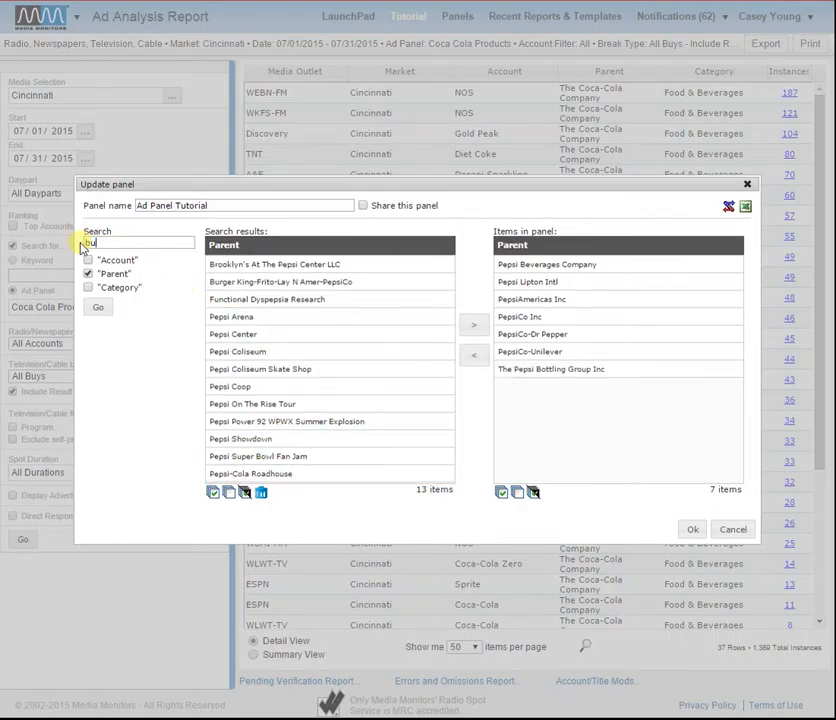
pyautogui.write('ffalo wild')
pyautogui.press('Return')
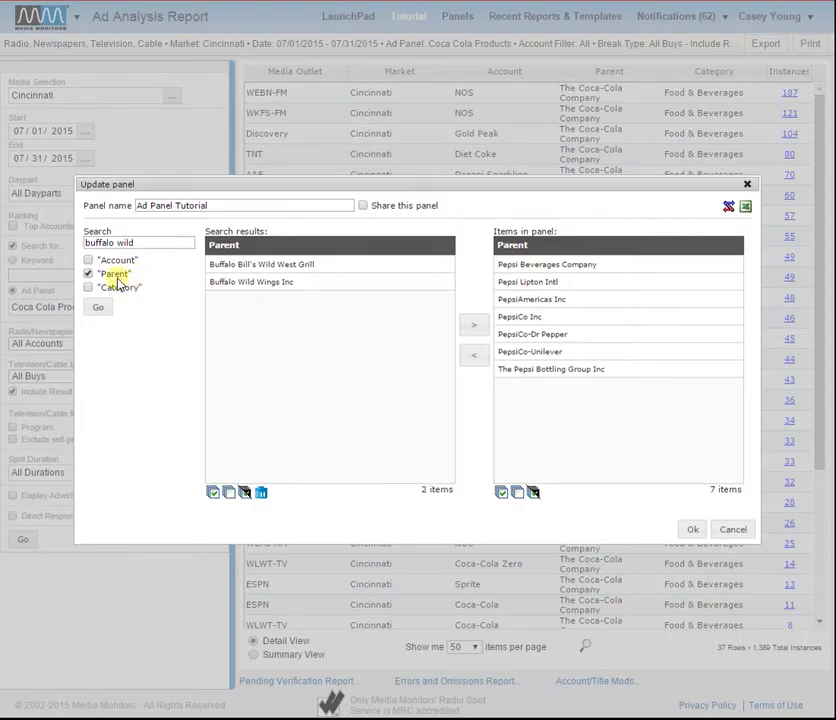
pyautogui.click(236, 289)
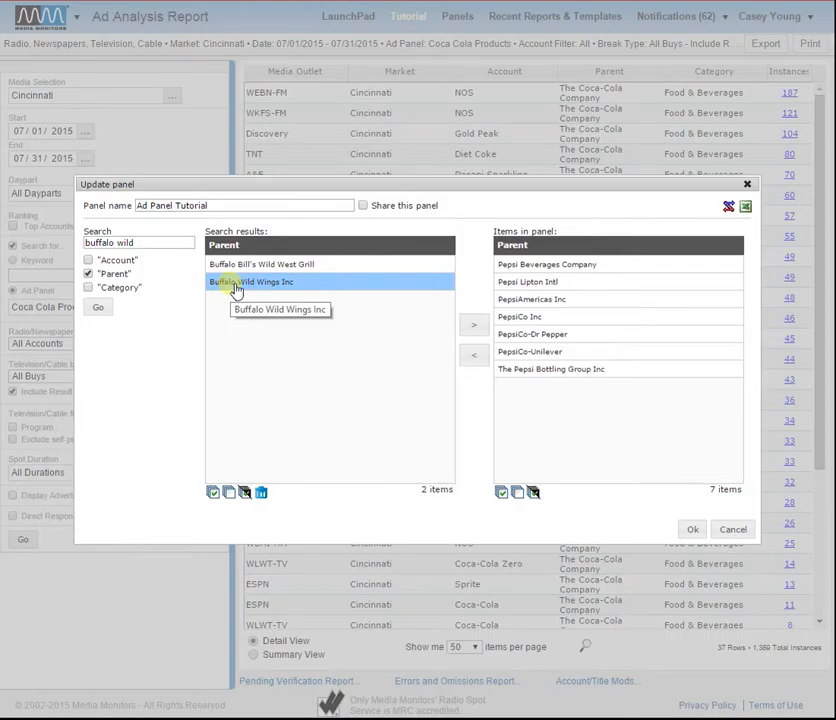
pyautogui.doubleClick(235, 289)
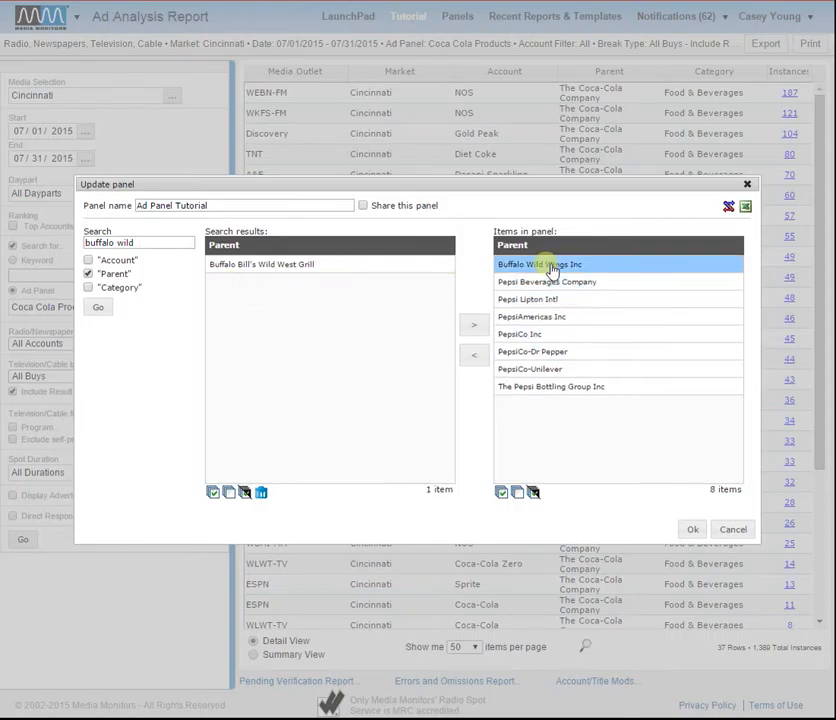
pyautogui.click(88, 273)
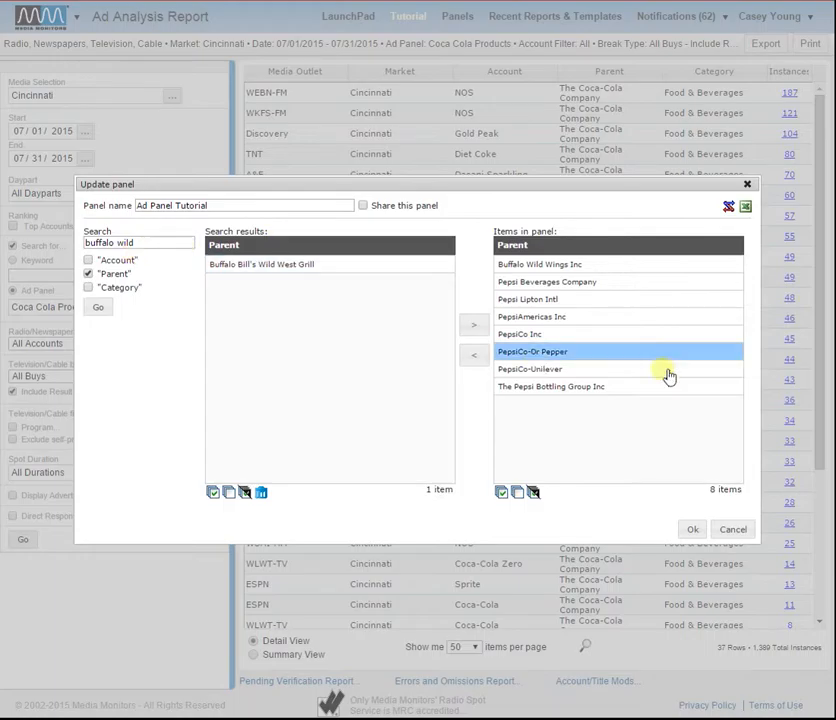
# Save the new panel and rerun the report with Ad Panel Tutorial as its ad panel.
pyautogui.click(694, 530)
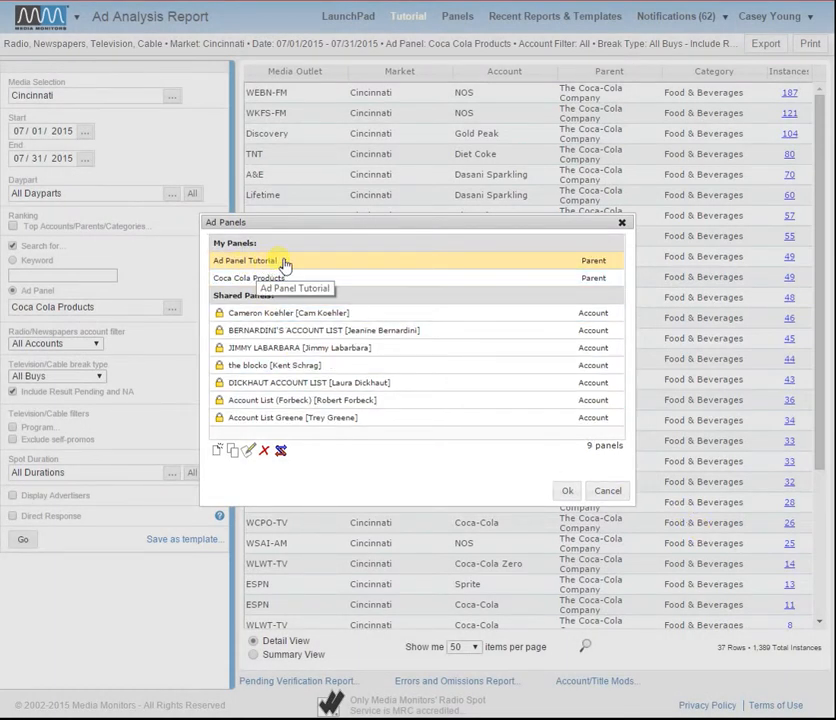
pyautogui.click(567, 490)
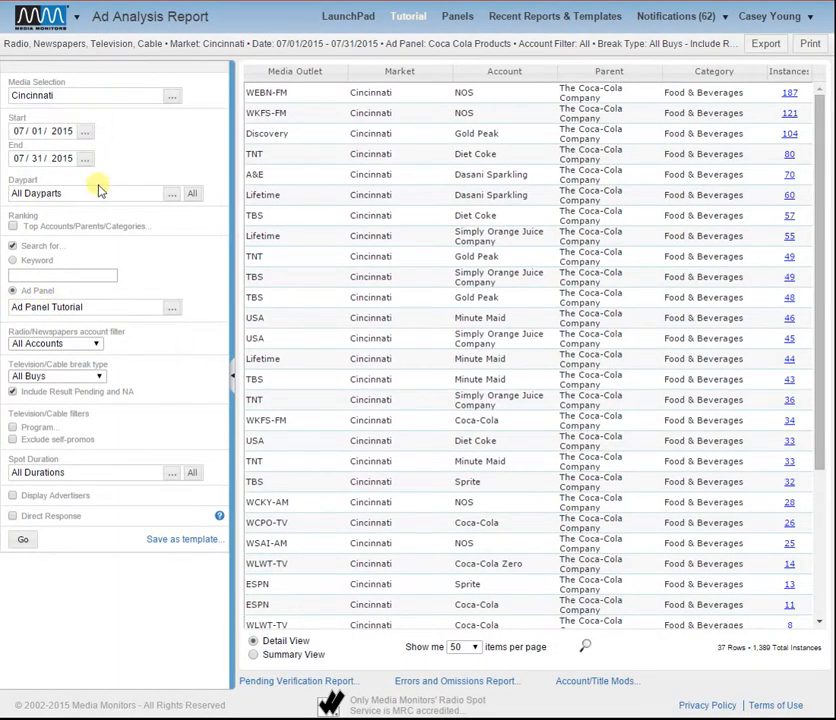
pyautogui.click(33, 549)
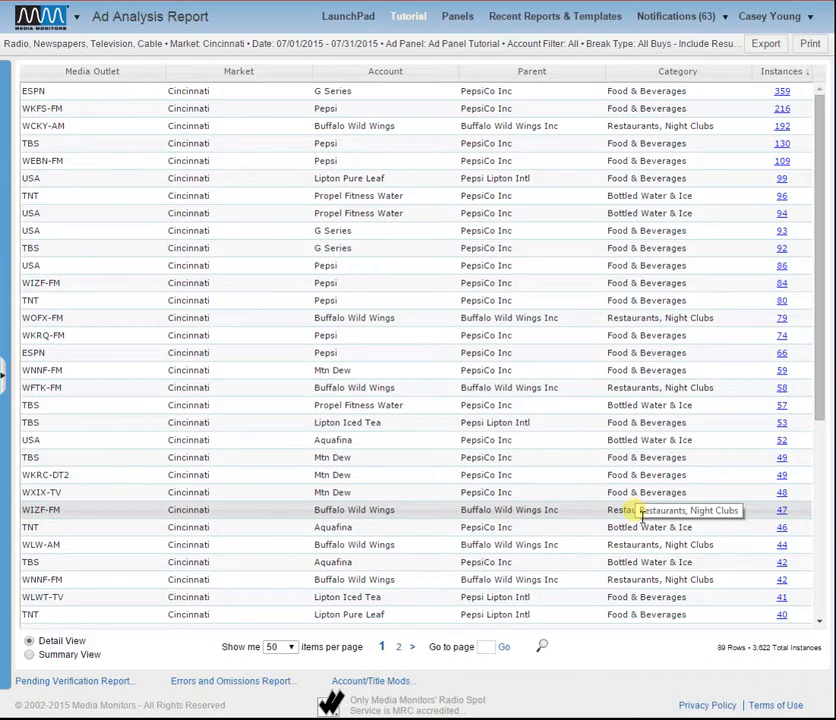
# Sort the report results by Account, followed by Parent, and look through the sorted rows.
pyautogui.click(397, 77)
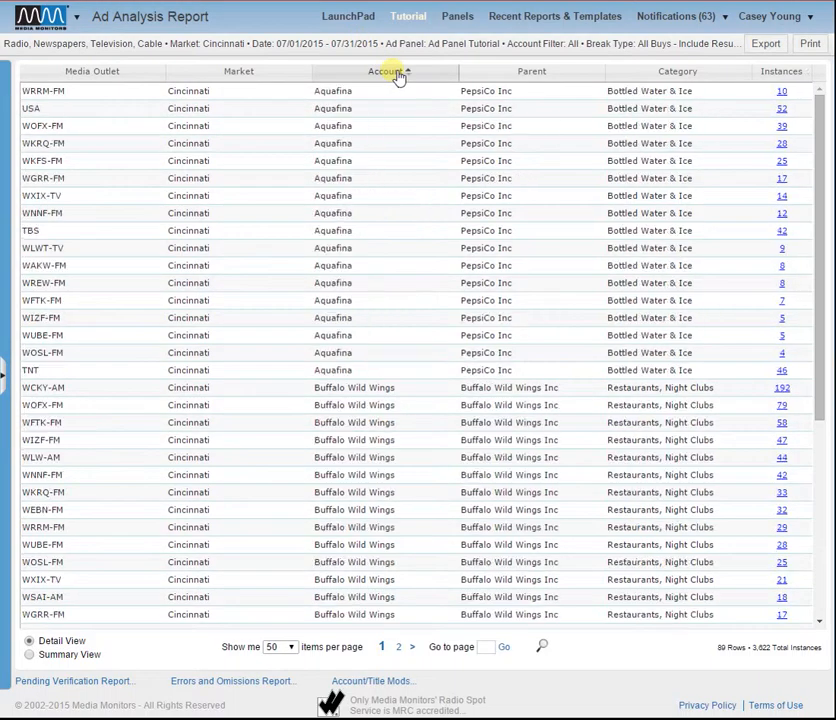
pyautogui.click(535, 75)
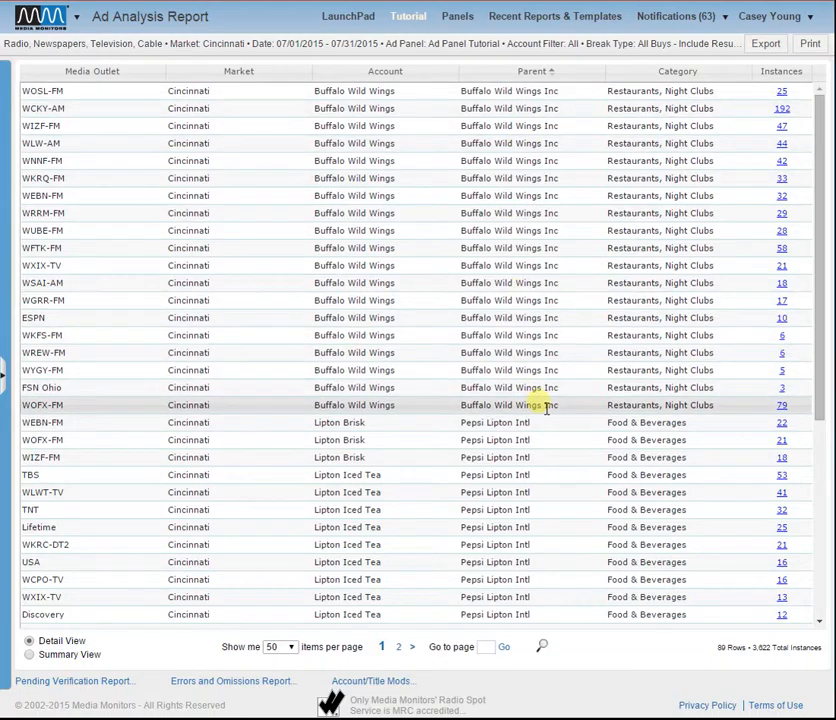
pyautogui.scroll(-3, 538, 400)
pyautogui.scroll(-1, 535, 553)
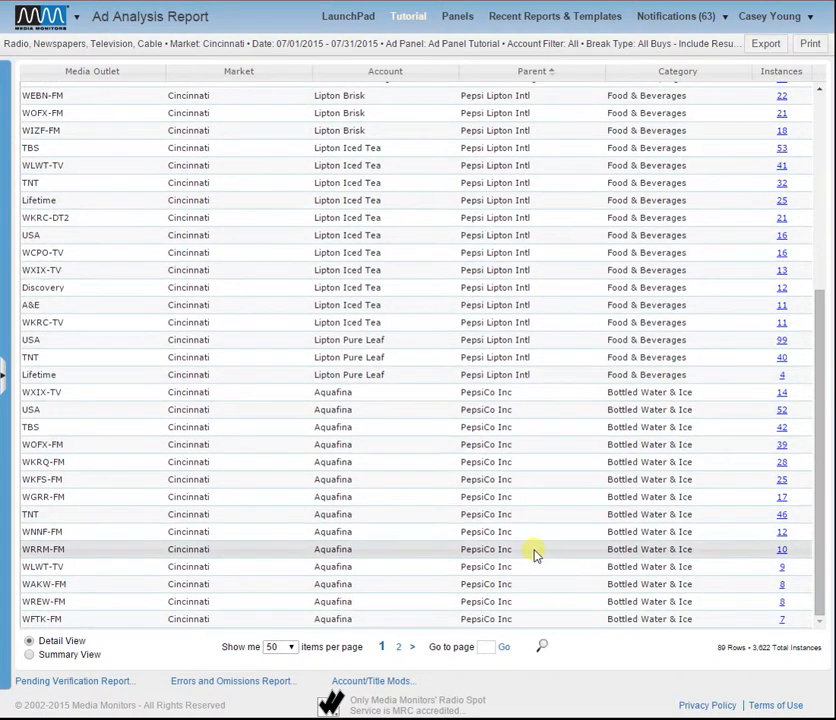
pyautogui.scroll(5, 535, 553)
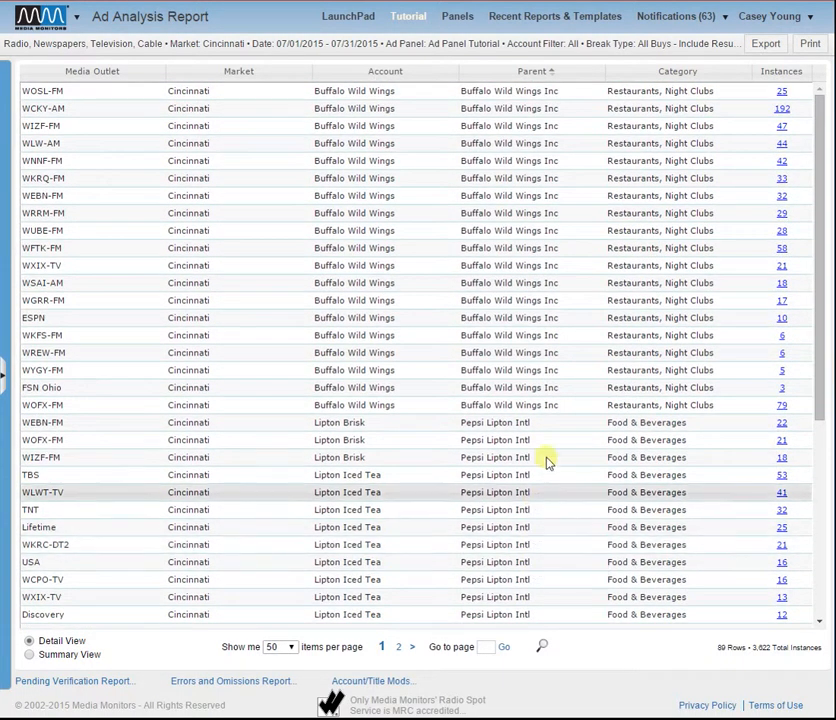